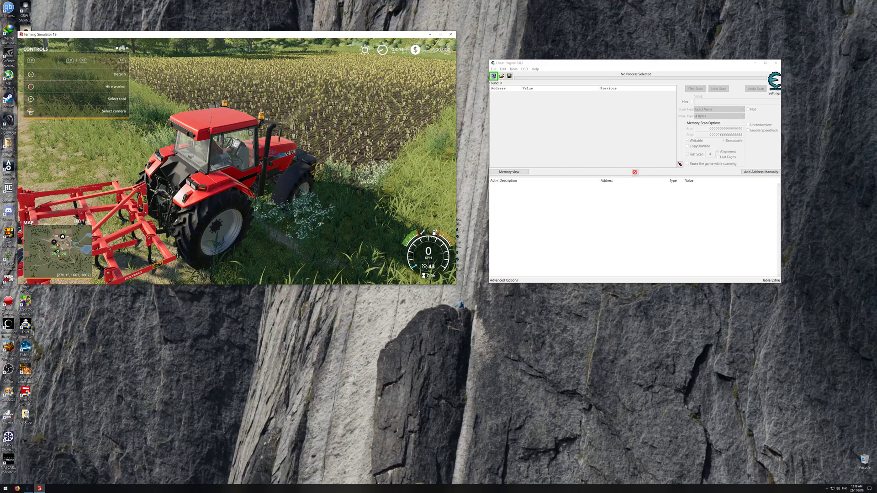
# - Switch to Cheat Engine and open the Farming Simulator 19 process for scanning
pyautogui.hotkey('alt', 'Tab')
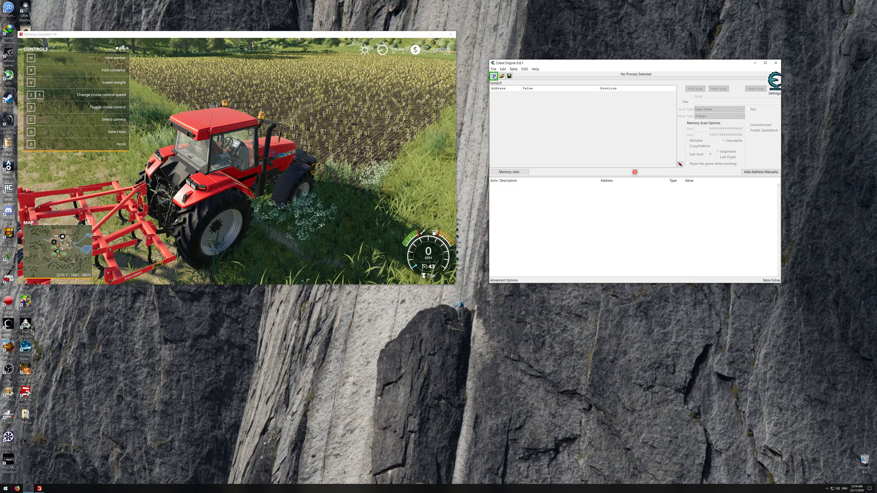
pyautogui.click(493, 77)
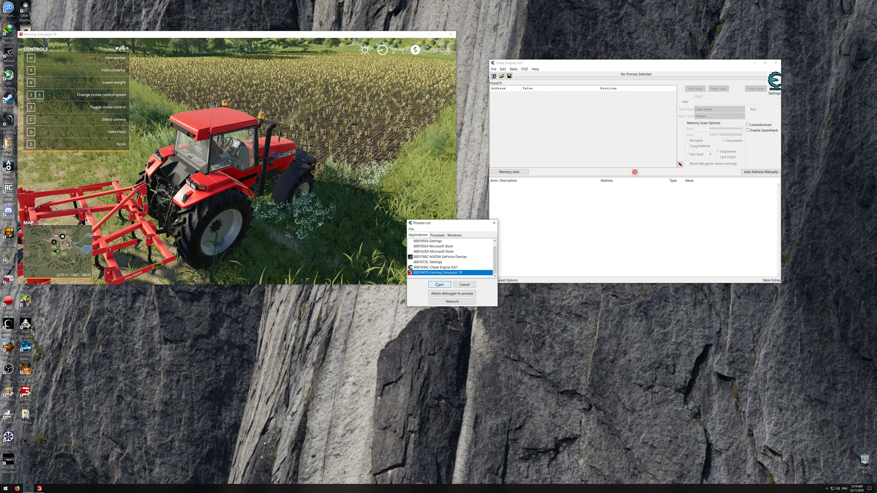
pyautogui.click(439, 285)
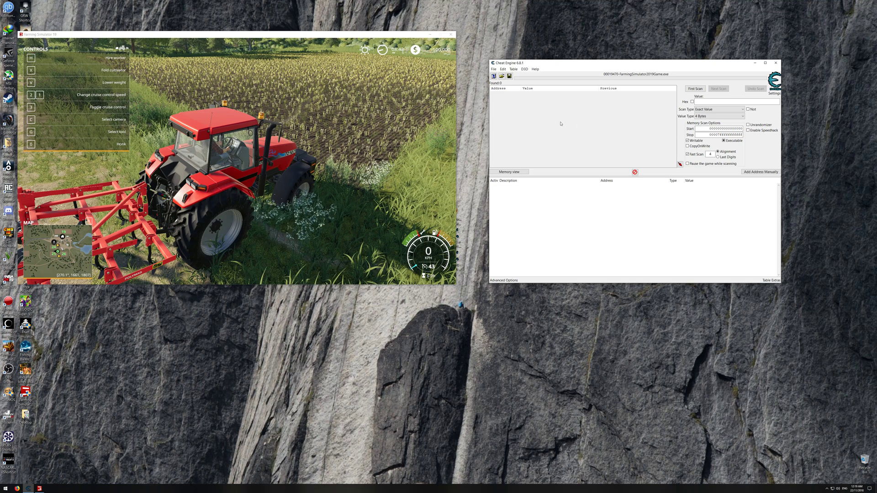
# - Set the value type to Double and run a first scan for the exact value 100000
pyautogui.click(712, 116)
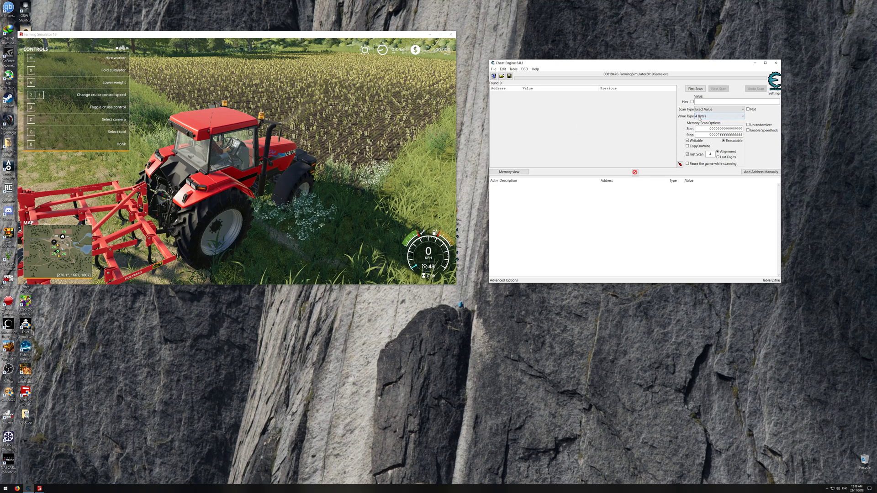
pyautogui.click(699, 119)
pyautogui.click(705, 150)
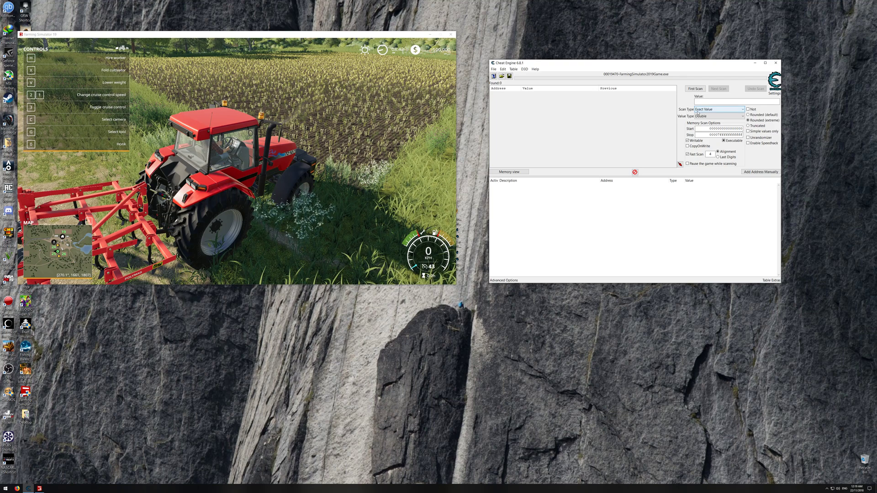
pyautogui.click(705, 103)
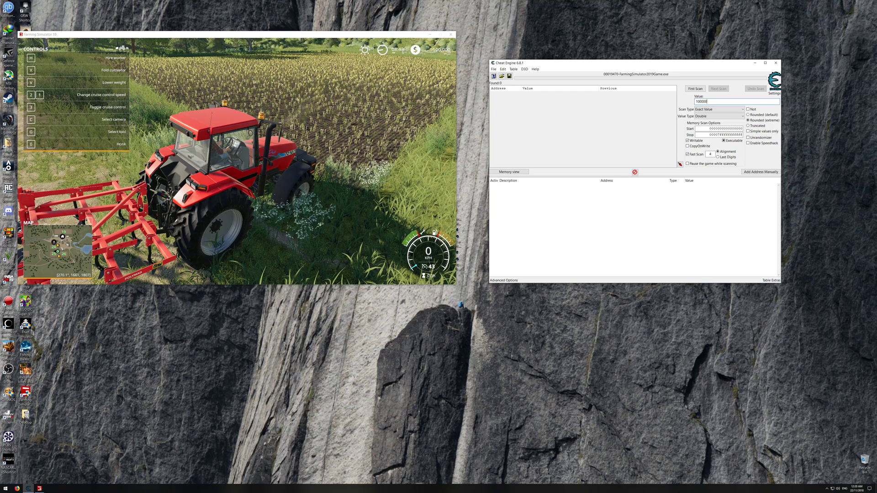
pyautogui.click(695, 89)
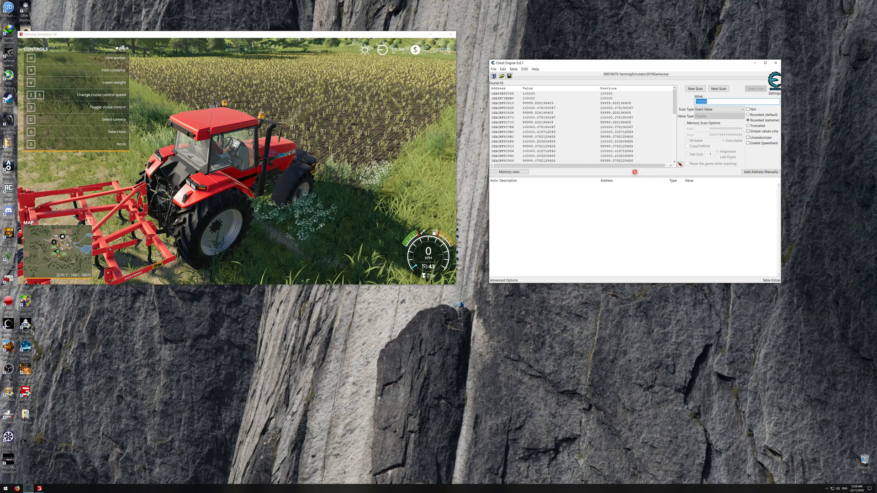
# - Drive the tractor into the field in Farming Simulator 19, then add the four scan results with changed values to Cheat Engine's address list
pyautogui.click(429, 120)
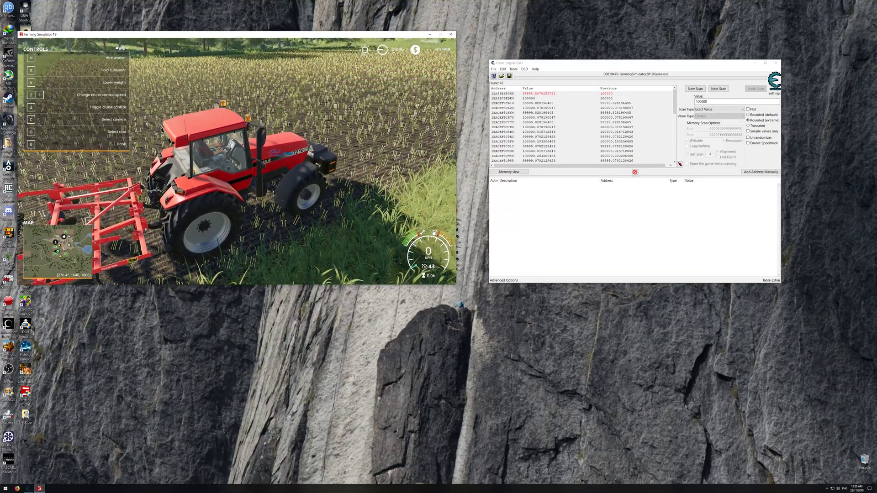
pyautogui.hotkey('alt', 'Tab')
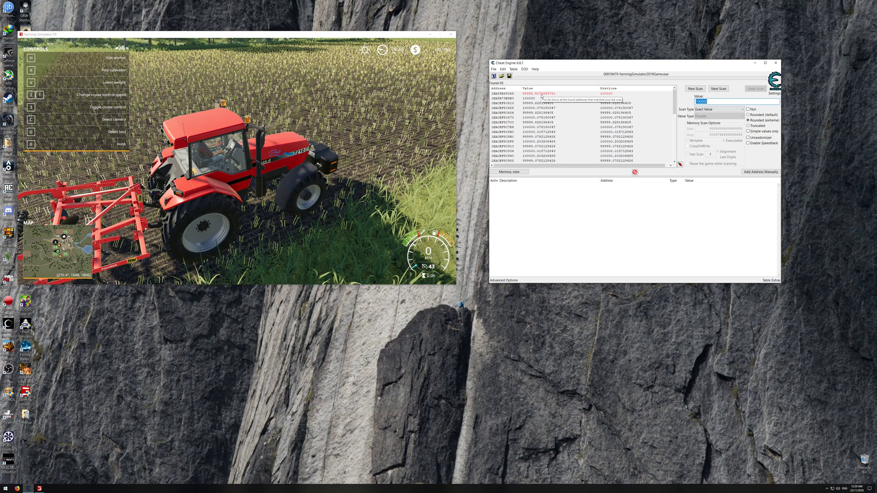
pyautogui.doubleClick(541, 94)
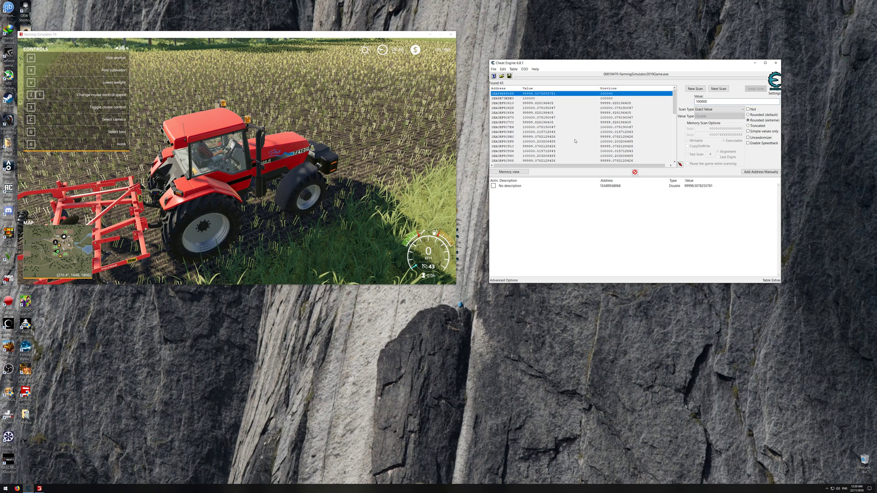
pyautogui.scroll(-5, 575, 141)
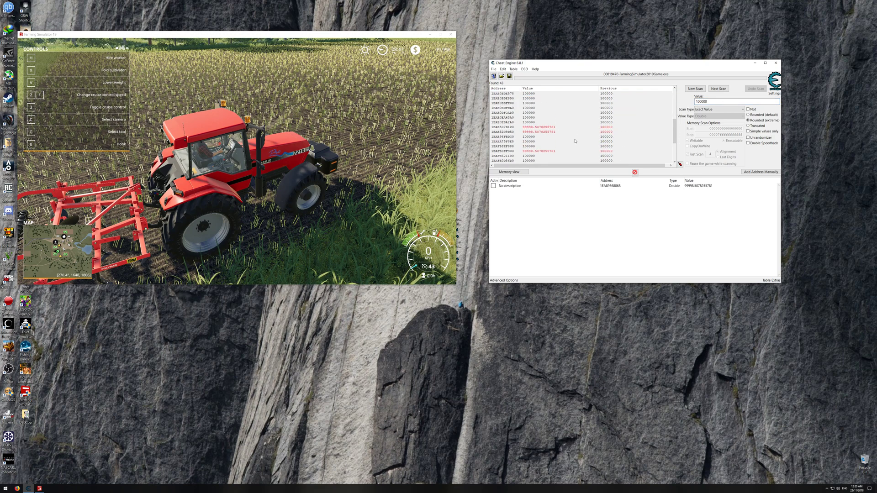
pyautogui.doubleClick(556, 128)
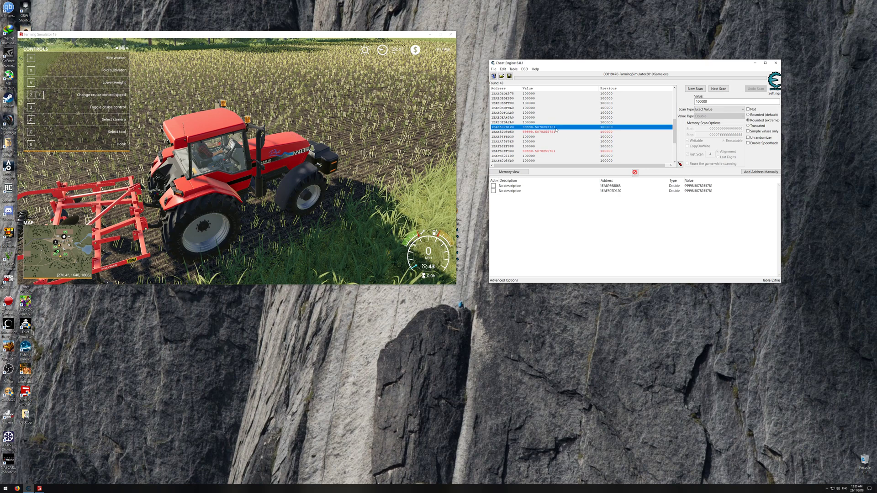
pyautogui.doubleClick(550, 133)
pyautogui.doubleClick(553, 151)
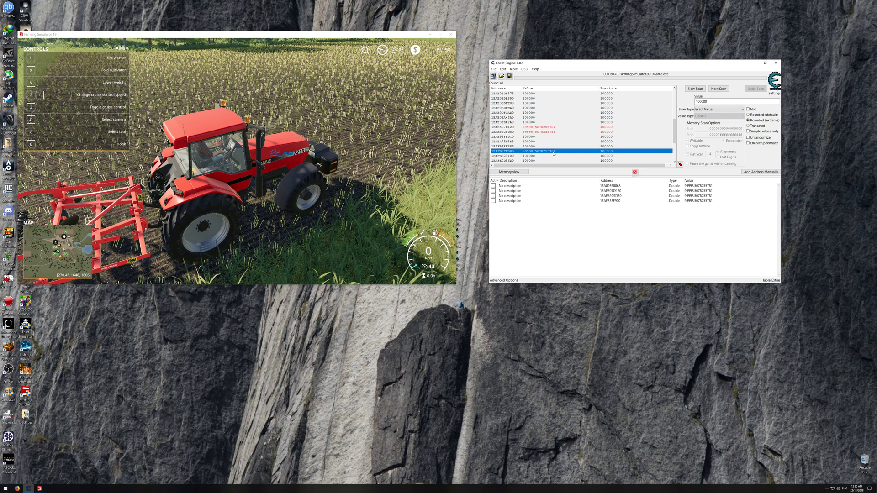
pyautogui.scroll(-4, 553, 154)
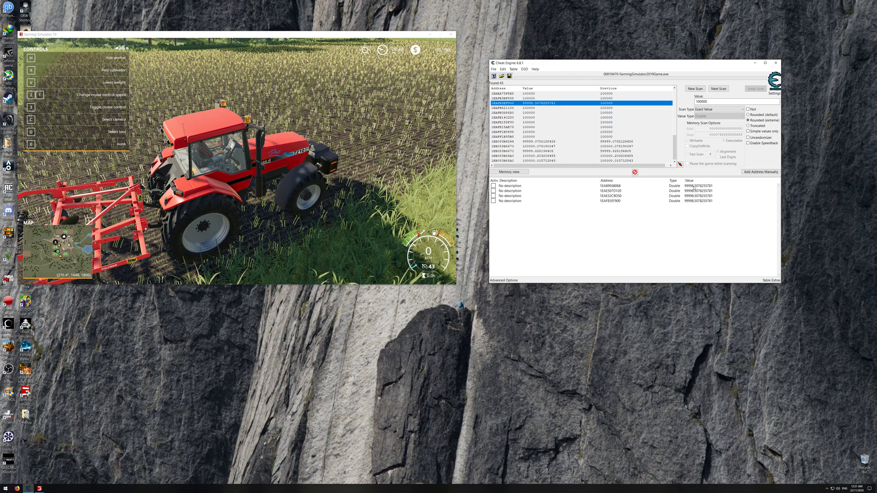
# - Set the value of each of the four addresses in the address list to 999
pyautogui.doubleClick(694, 187)
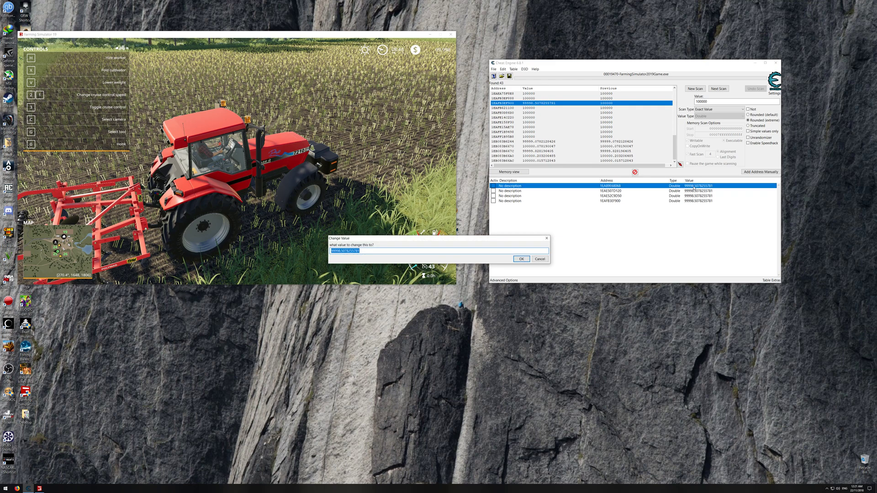
pyautogui.write('999')
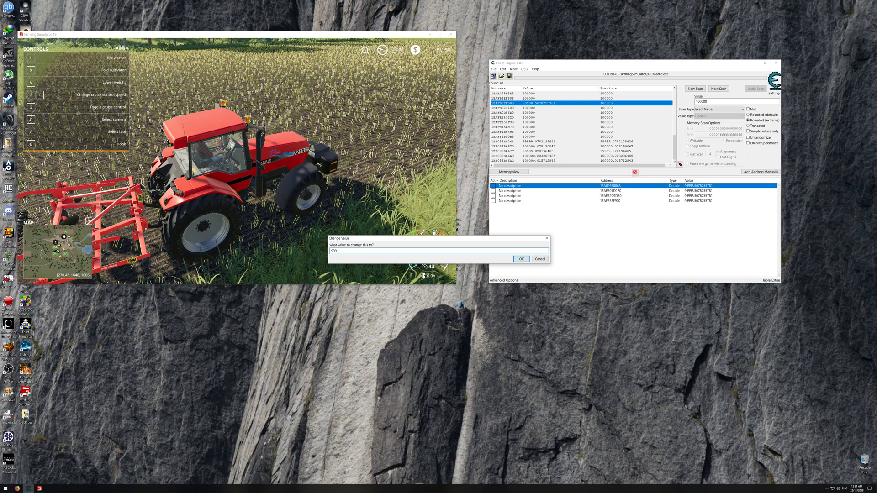
pyautogui.press('Return')
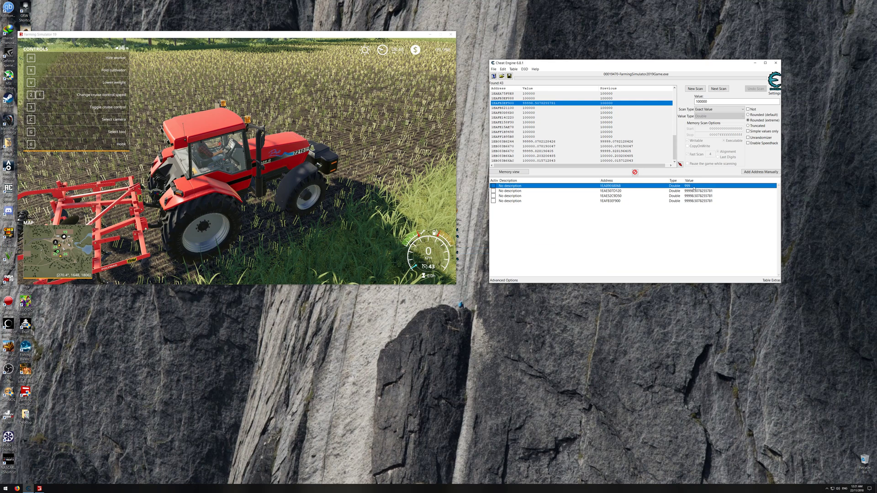
pyautogui.doubleClick(692, 191)
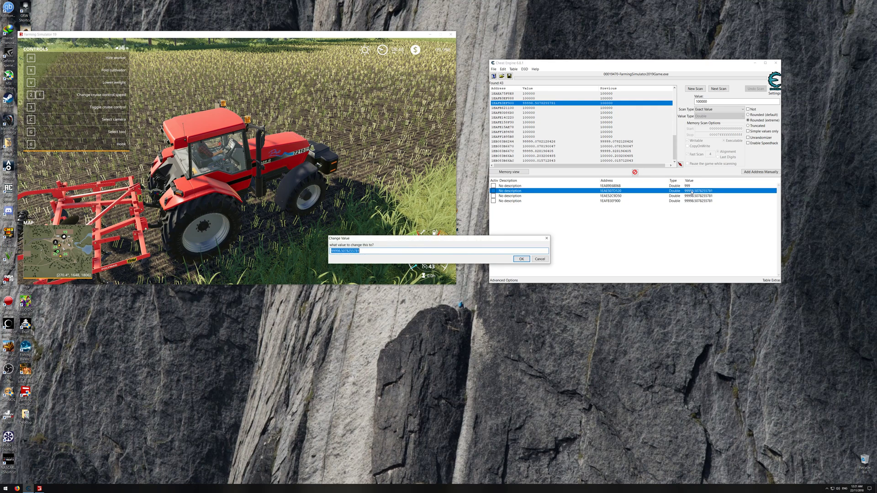
pyautogui.write('999')
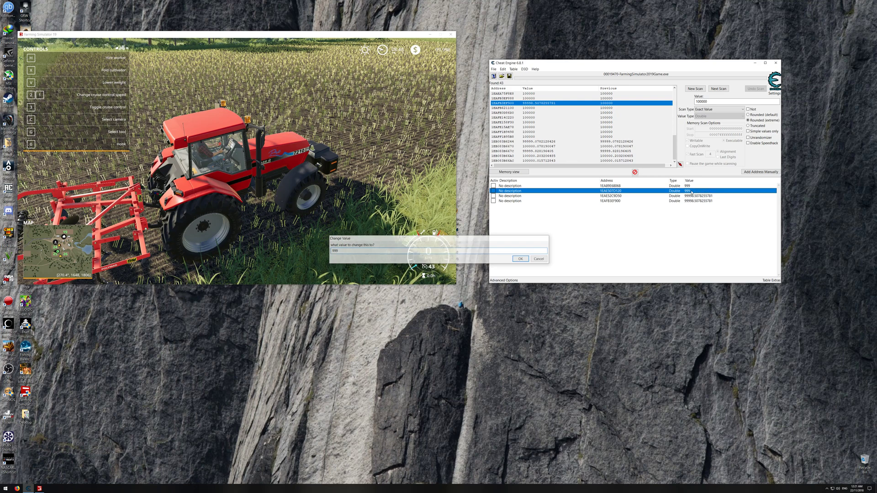
pyautogui.press('Return')
pyautogui.doubleClick(690, 196)
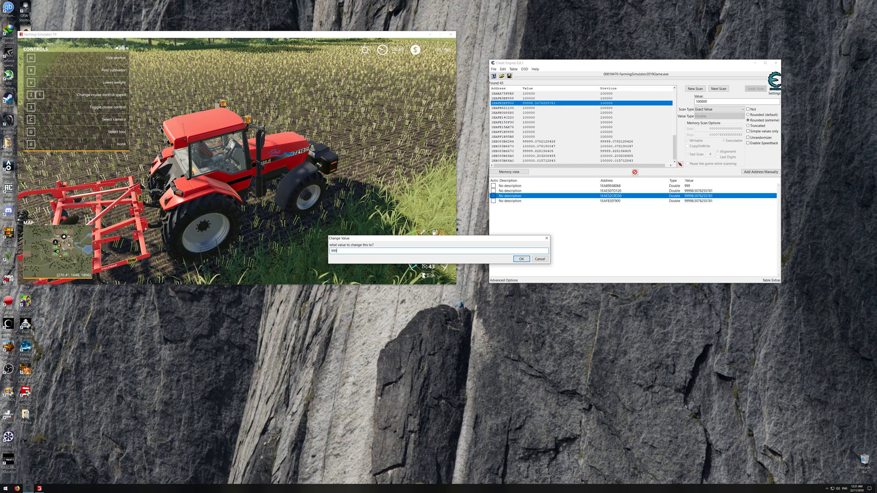
pyautogui.press('Return')
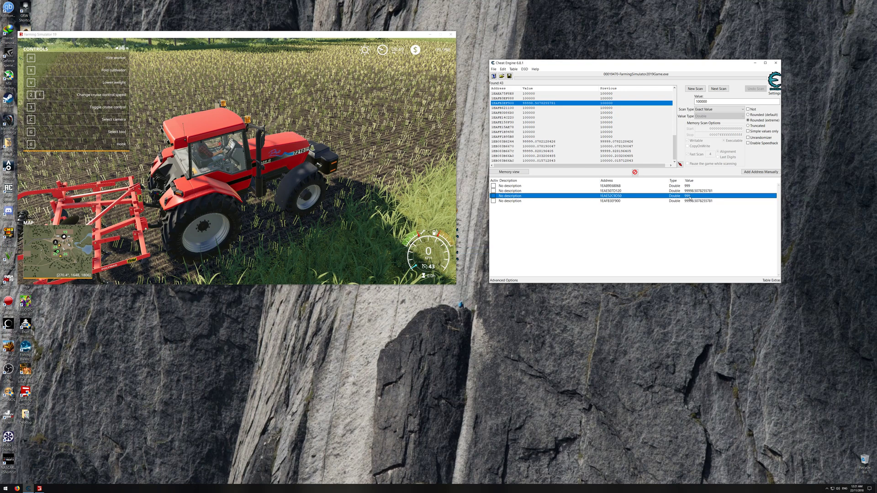
pyautogui.doubleClick(689, 201)
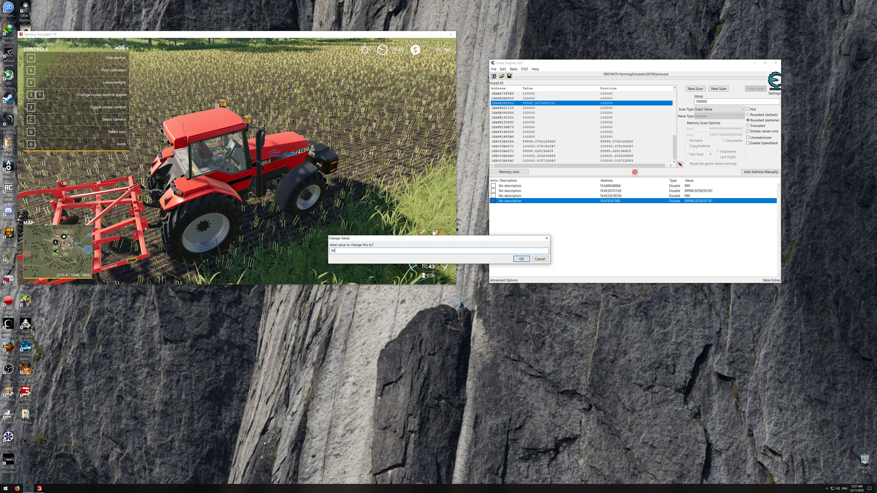
pyautogui.press('Return')
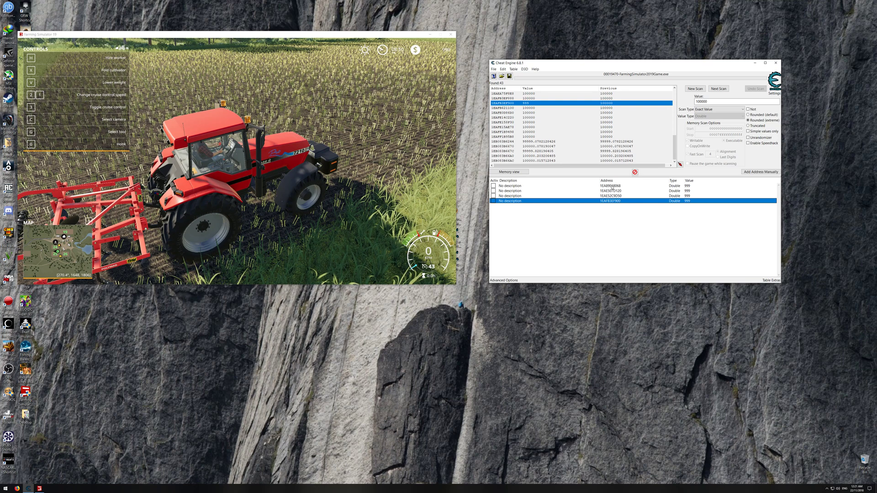
# - Delete the first three entries from the address list, keeping only the last address
pyautogui.click(612, 187)
pyautogui.press('Delete')
pyautogui.press('Return')
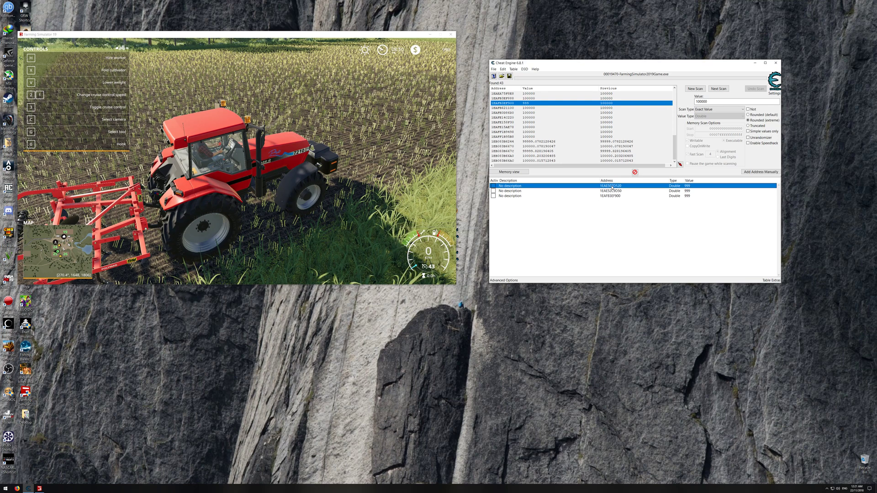
pyautogui.press('Delete')
pyautogui.press('Return')
pyautogui.press('Delete')
pyautogui.press('Return')
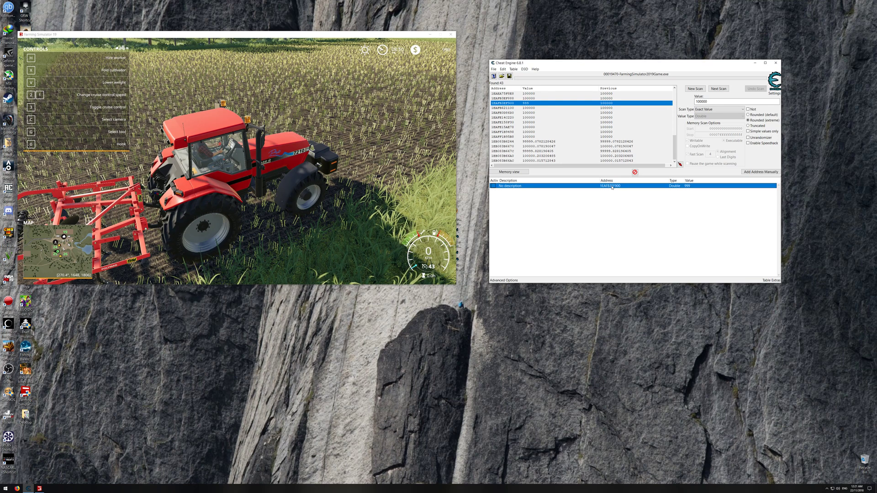
pyautogui.click(607, 200)
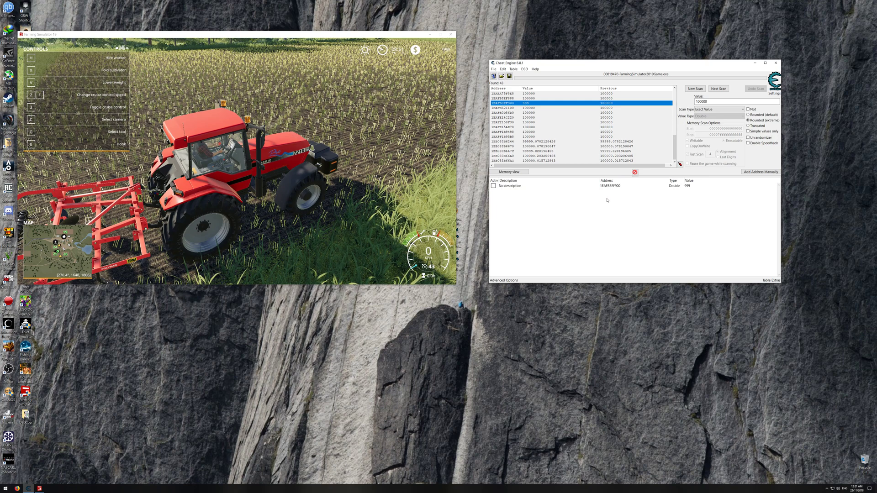
pyautogui.doubleClick(689, 188)
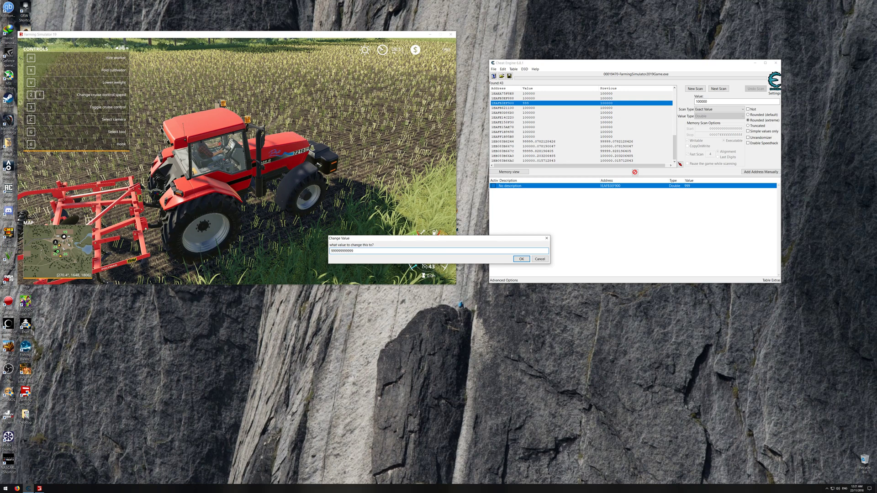
pyautogui.click(521, 259)
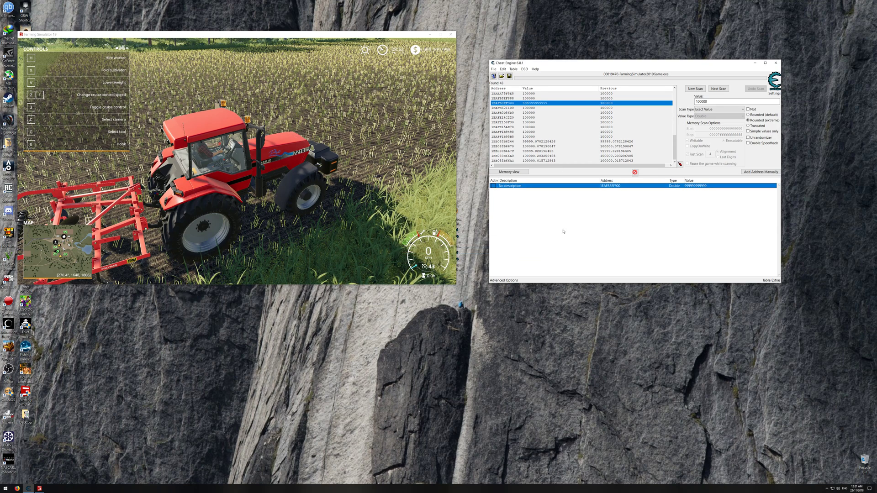
pyautogui.click(689, 210)
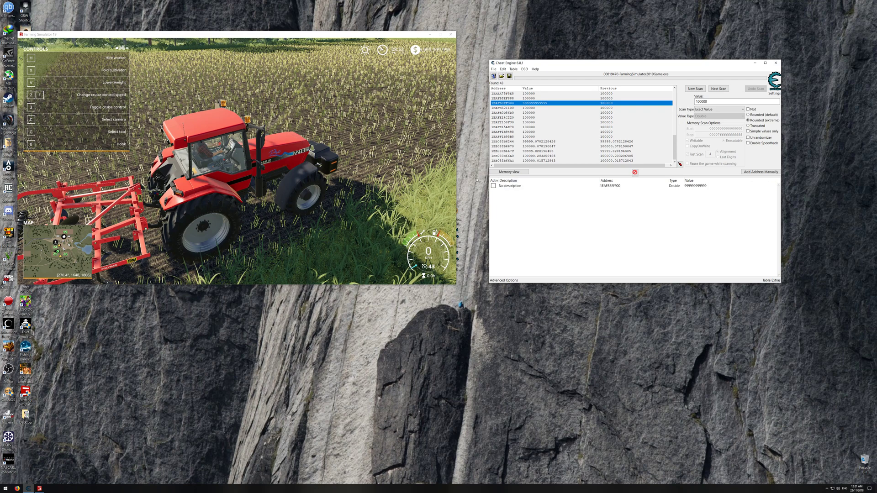
pyautogui.click(446, 173)
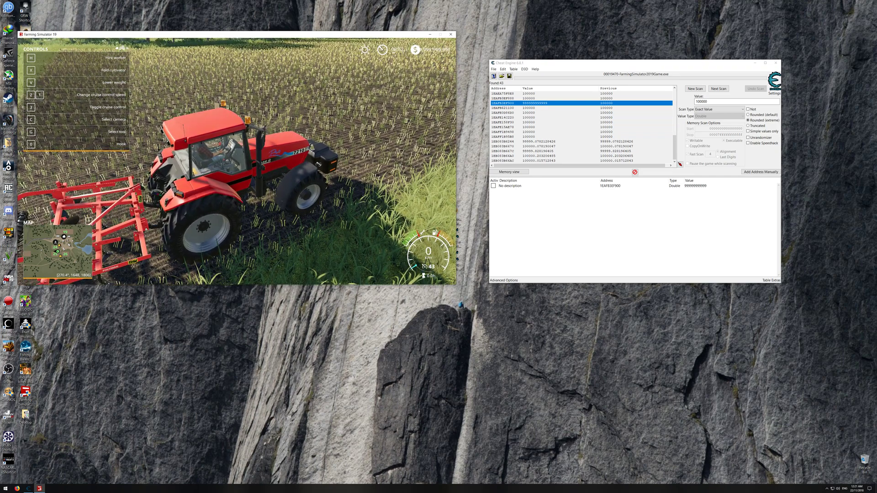
pyautogui.hotkey('alt', 'Tab')
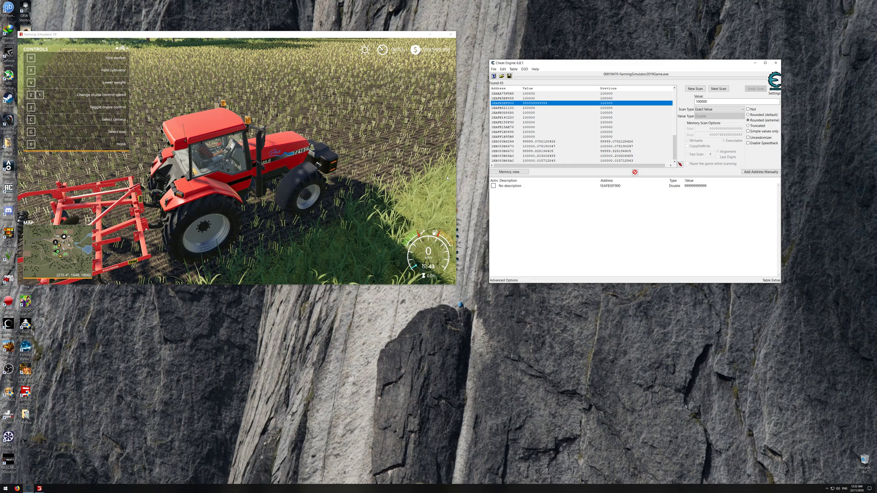